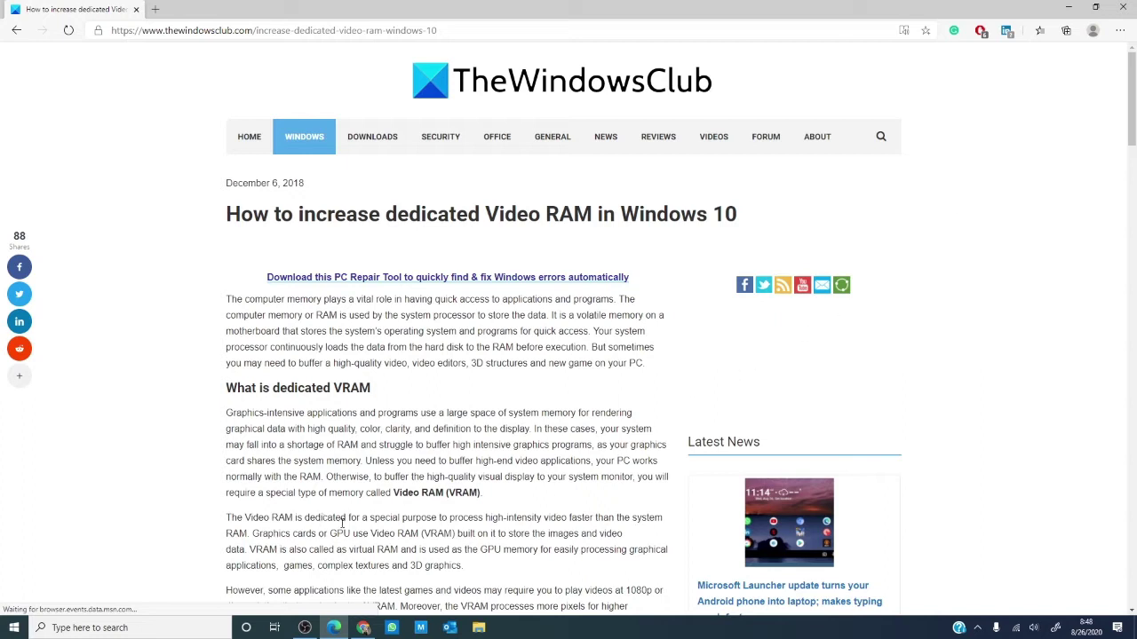
# Go to the Display settings page and scroll down to the 1920 × 1080 resolution and Multiple displays section
pyautogui.click(14, 632)
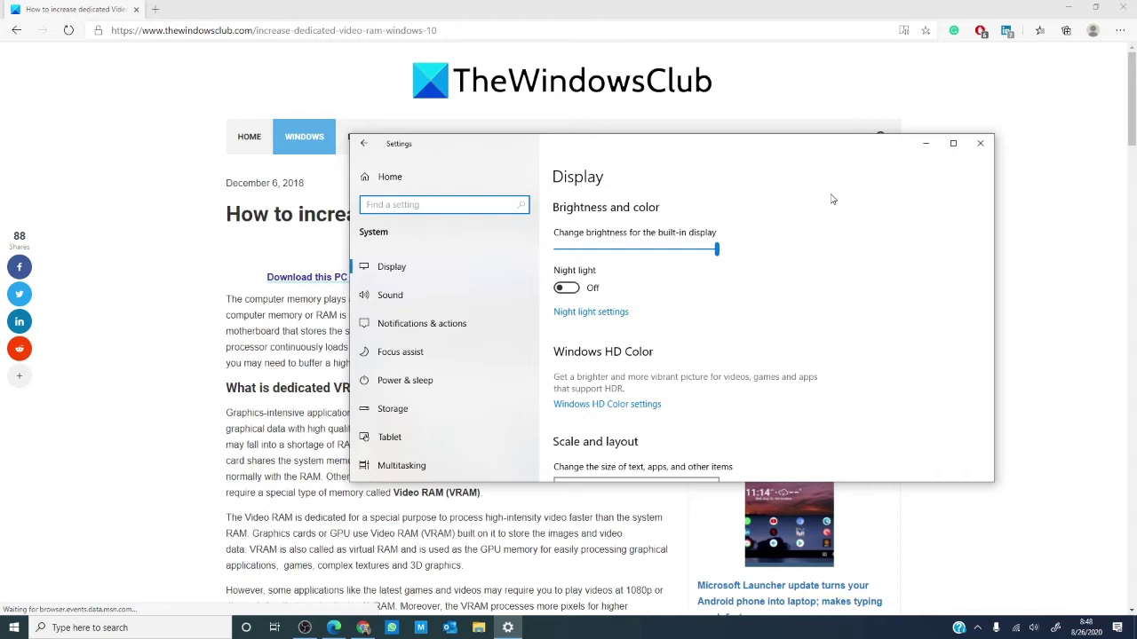
pyautogui.click(455, 267)
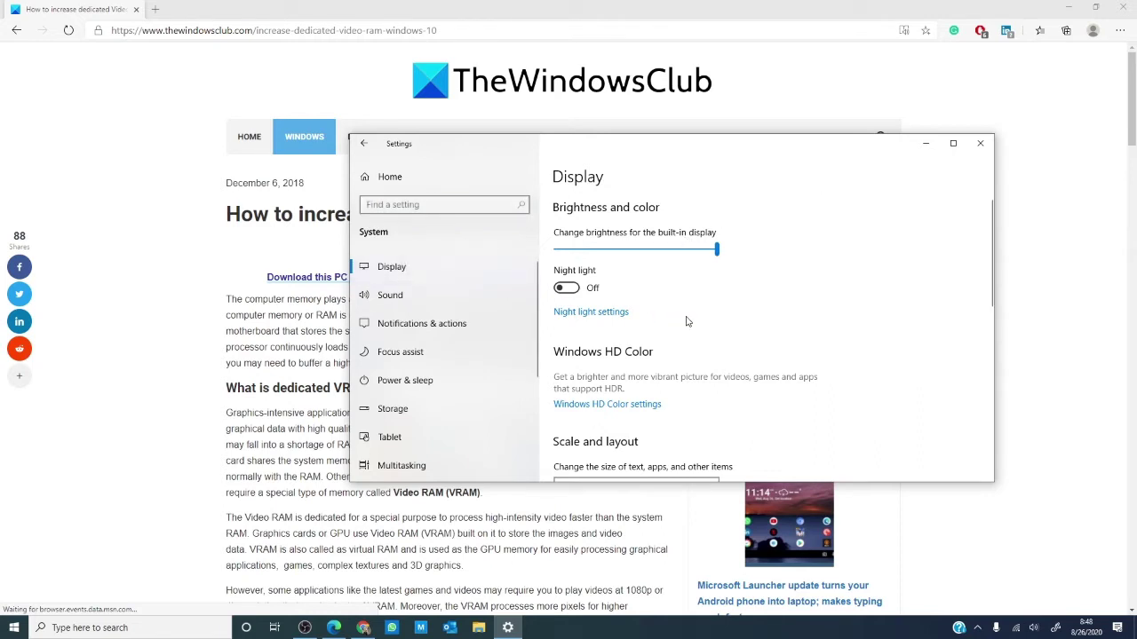
pyautogui.scroll(-2, 686, 322)
pyautogui.scroll(-1, 687, 322)
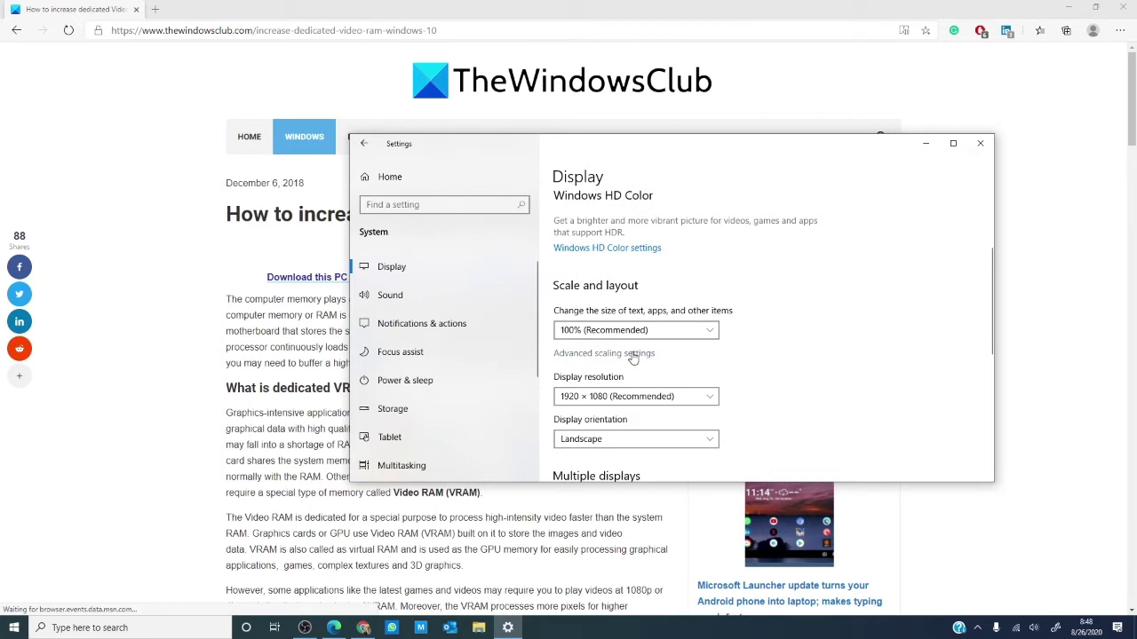
pyautogui.scroll(-3, 672, 400)
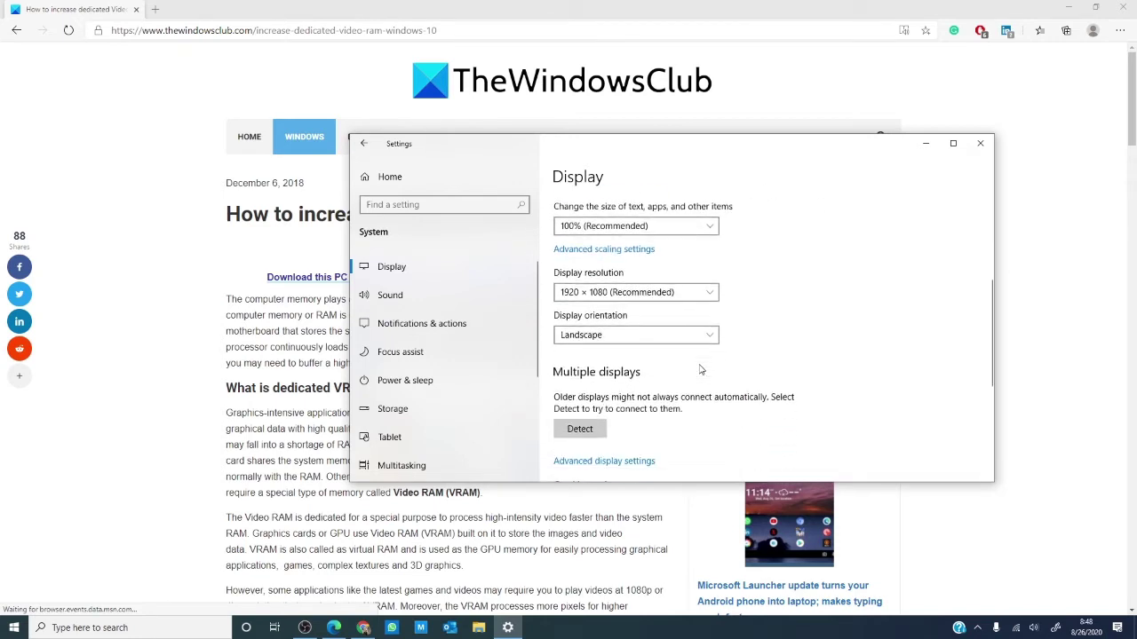
# Check Display 1's adapter properties, which show 768 MB dedicated video memory, then close them
pyautogui.click(632, 410)
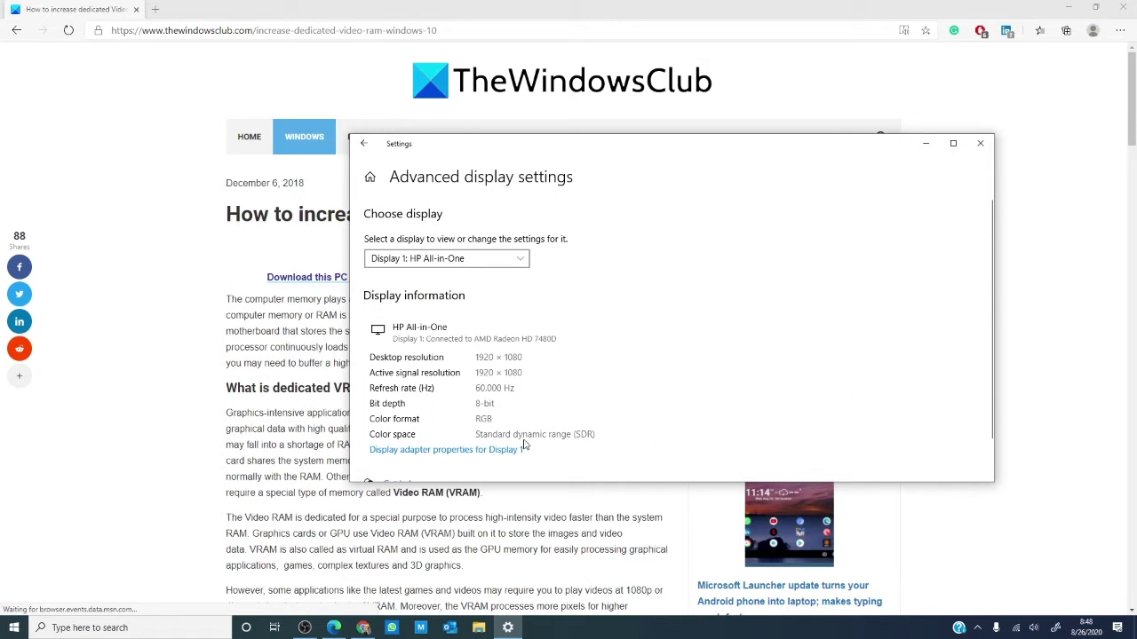
pyautogui.click(475, 450)
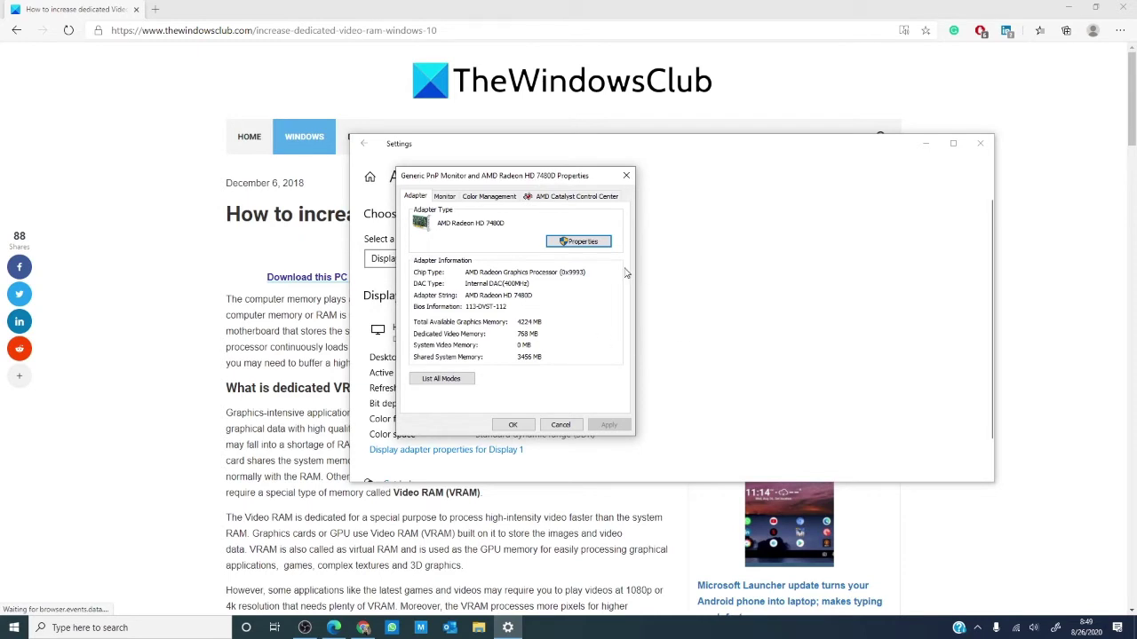
pyautogui.click(513, 424)
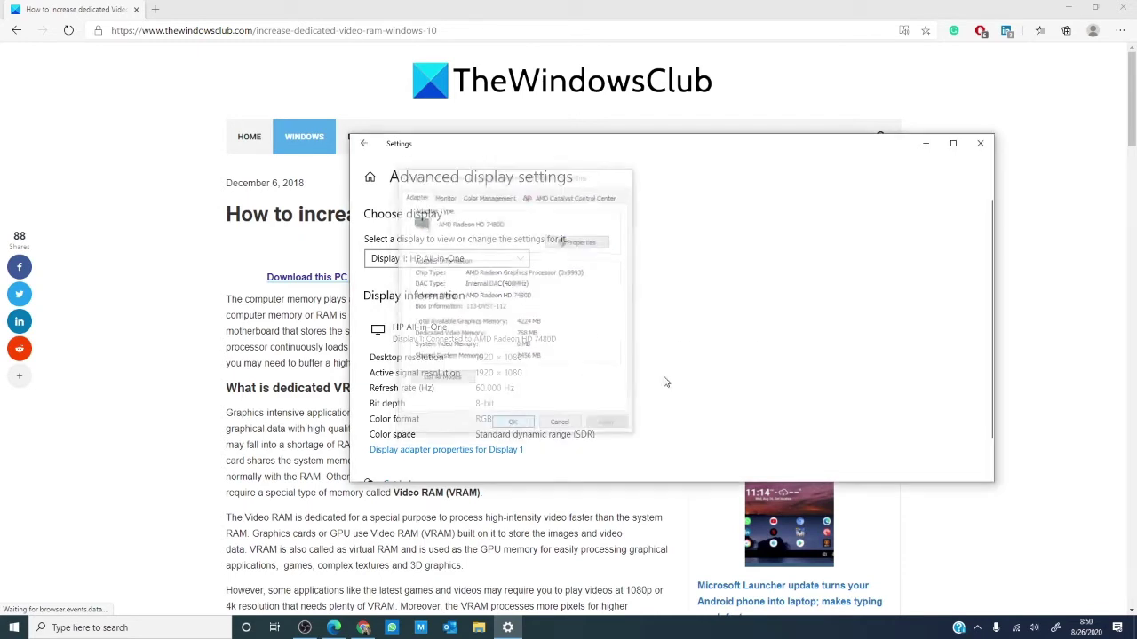
# Close Windows Settings and minimise Edge to clear the desktop
pyautogui.click(979, 143)
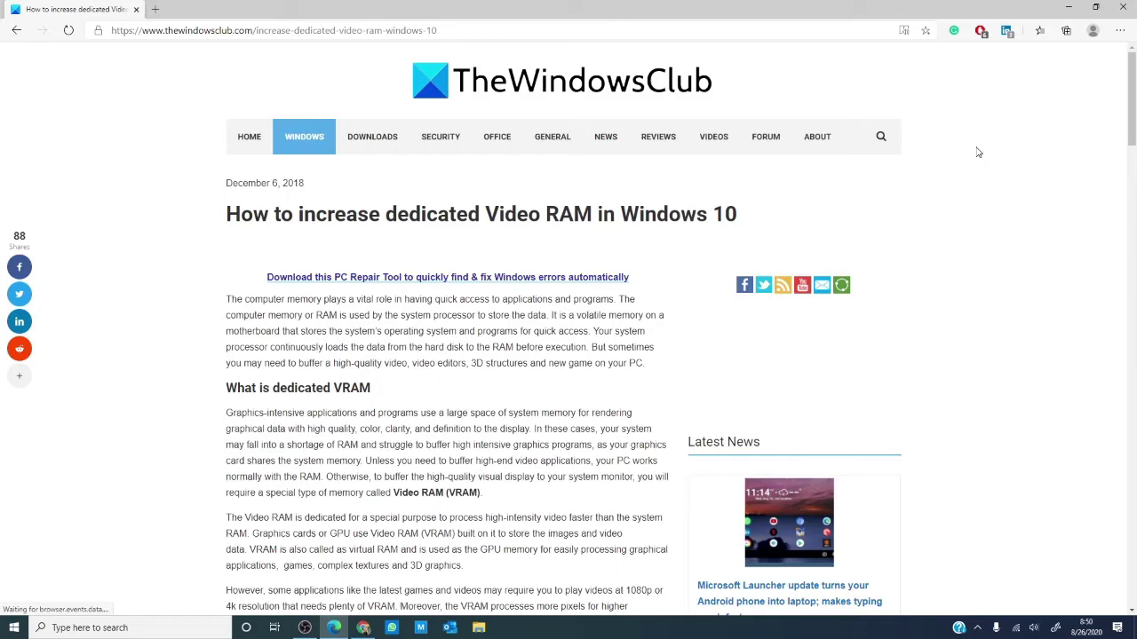
pyautogui.click(1070, 11)
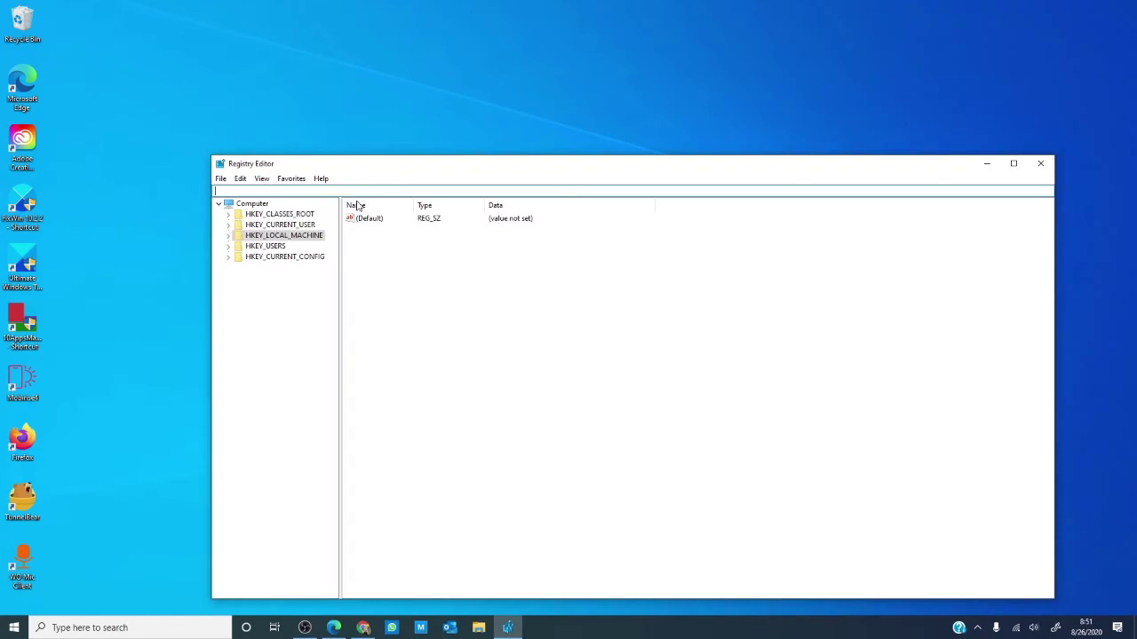
# Expand HKEY_LOCAL_MACHINE > SOFTWARE > Intel in the registry tree
pyautogui.click(230, 238)
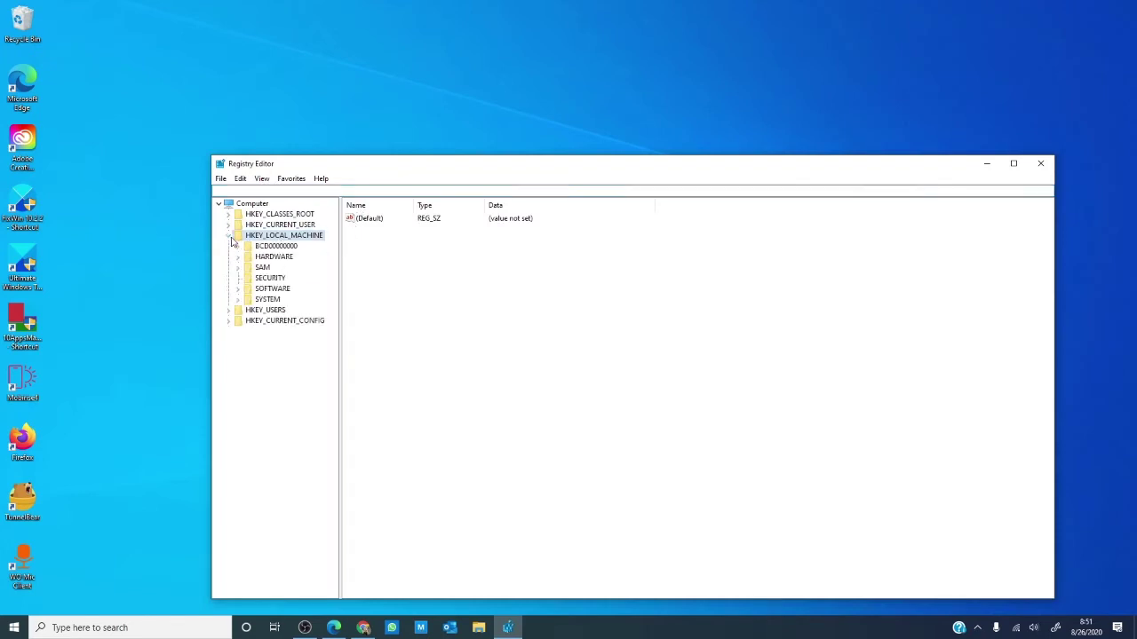
pyautogui.click(237, 289)
pyautogui.scroll(-1, 309, 338)
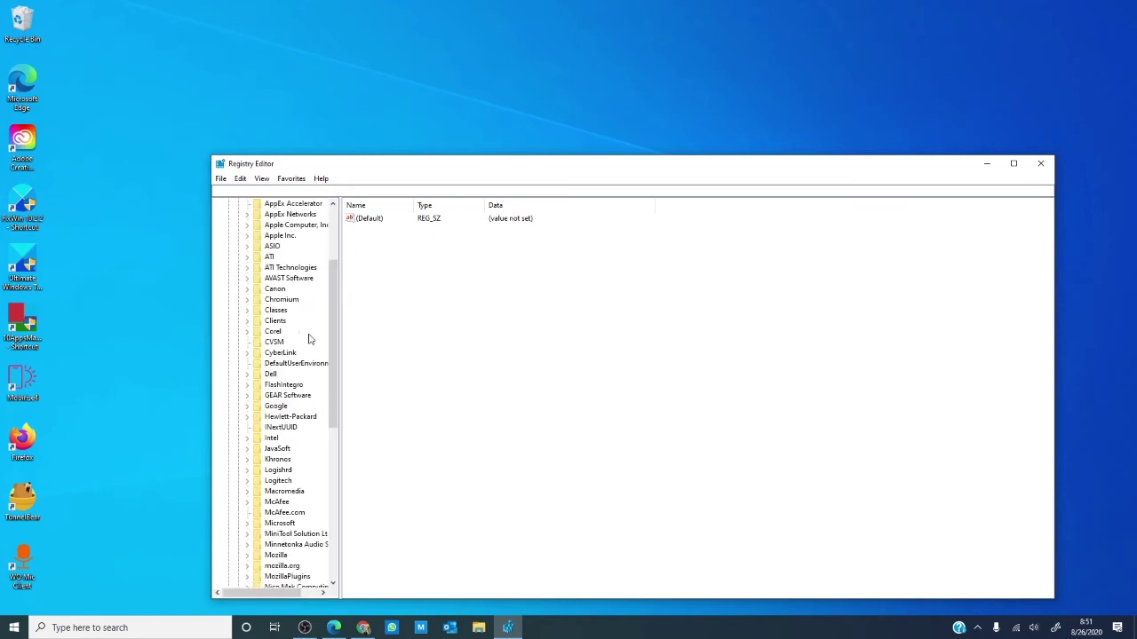
pyautogui.scroll(-2, 309, 339)
pyautogui.scroll(-1, 309, 338)
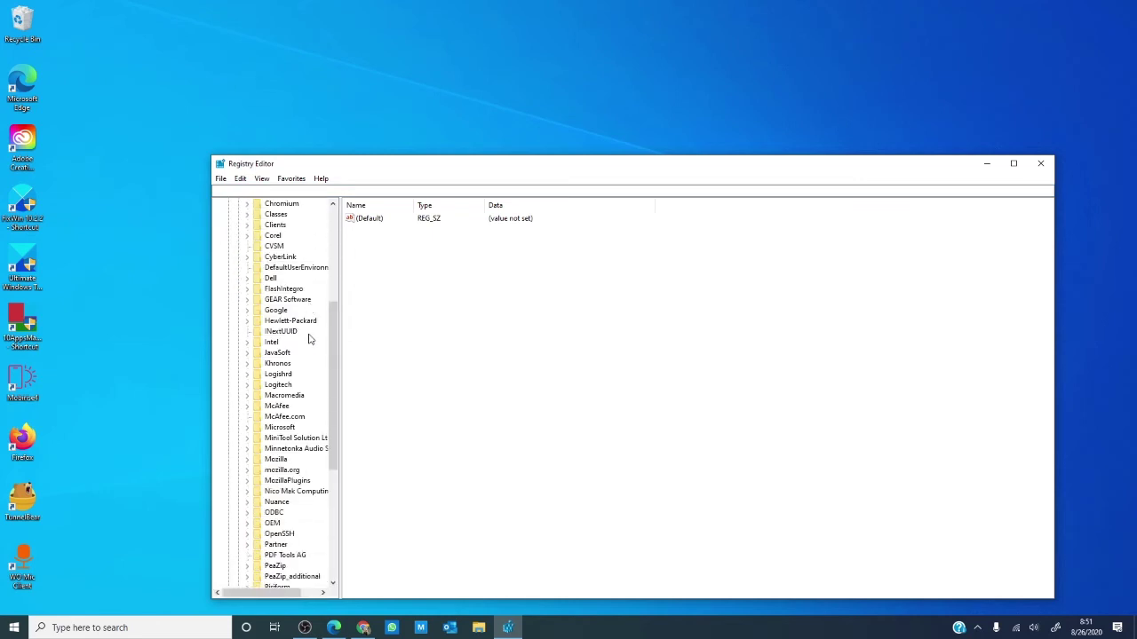
pyautogui.click(248, 344)
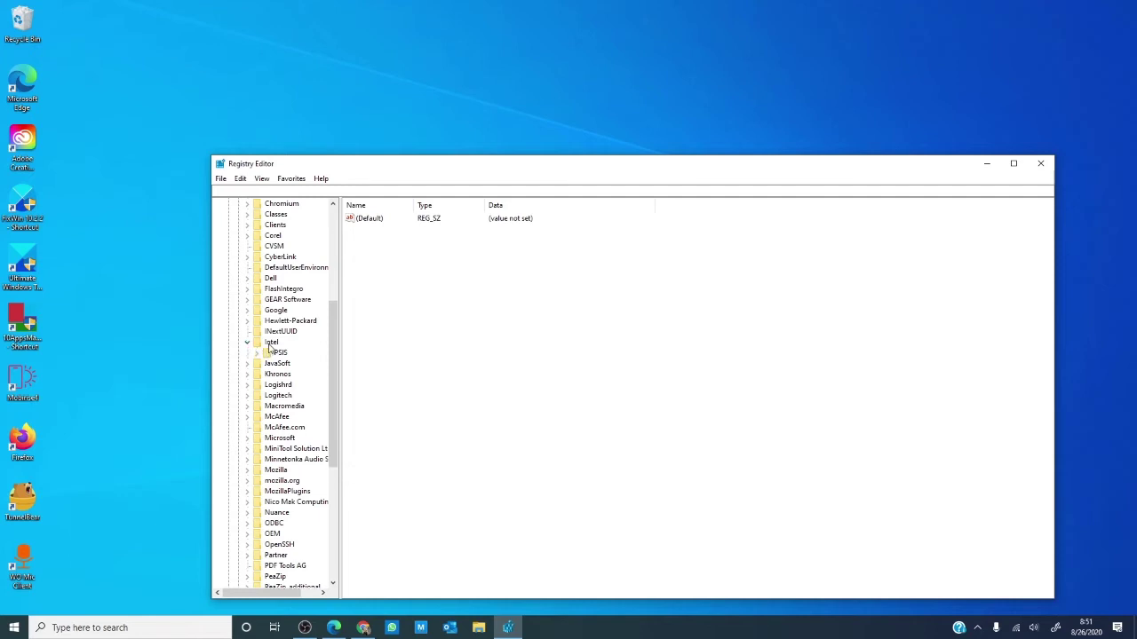
# Create a new subkey named GMM under the Intel key
pyautogui.rightClick(270, 346)
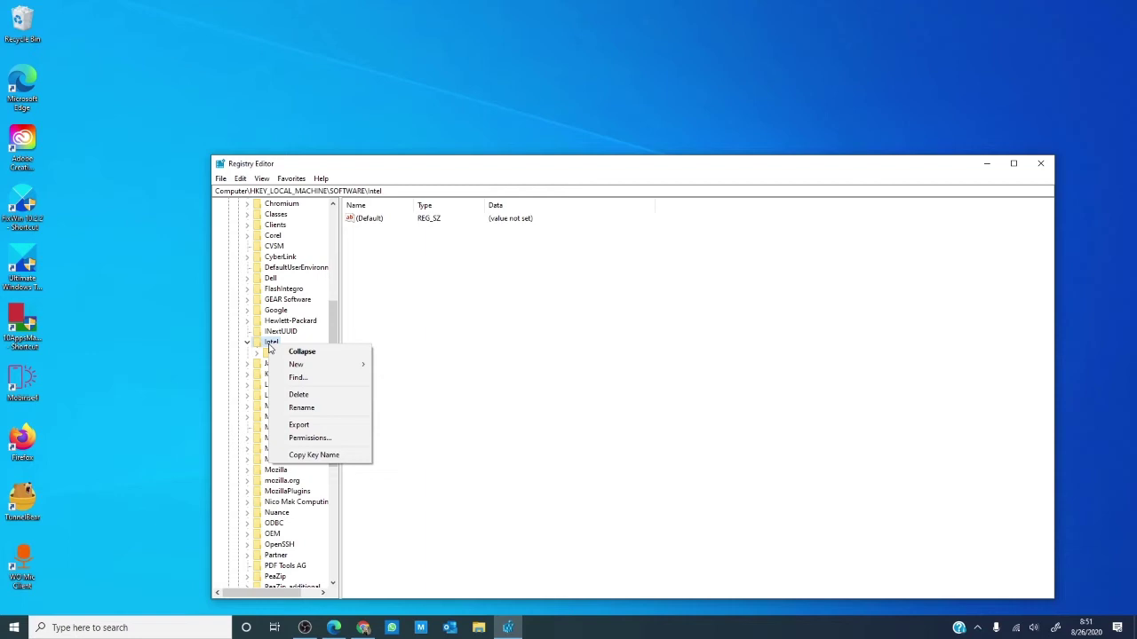
pyautogui.moveTo(295, 365)
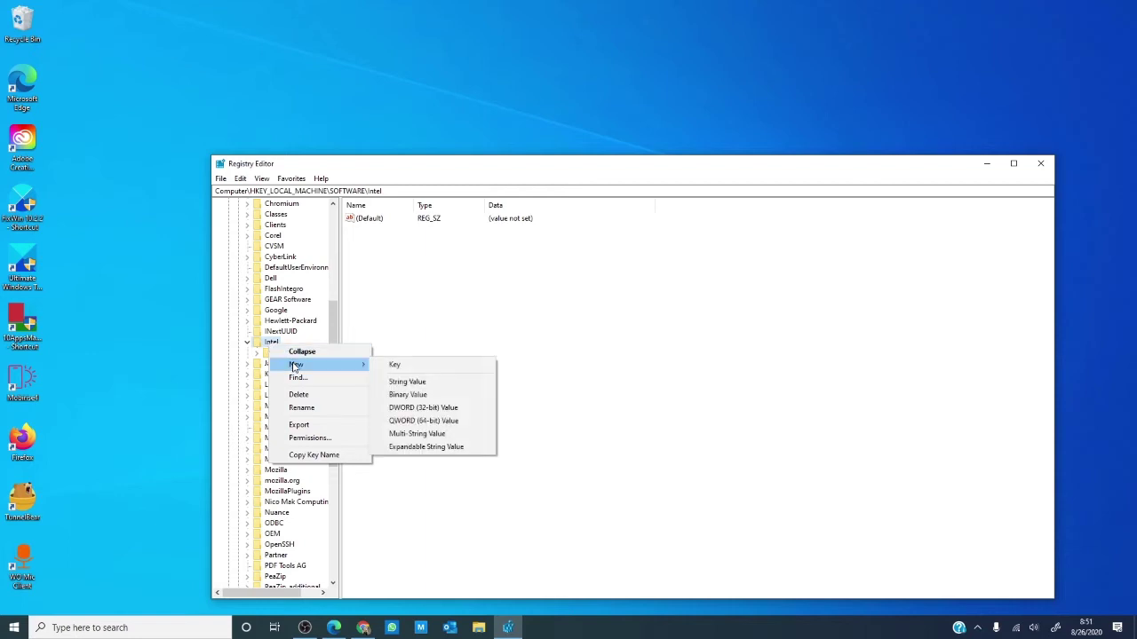
pyautogui.click(394, 365)
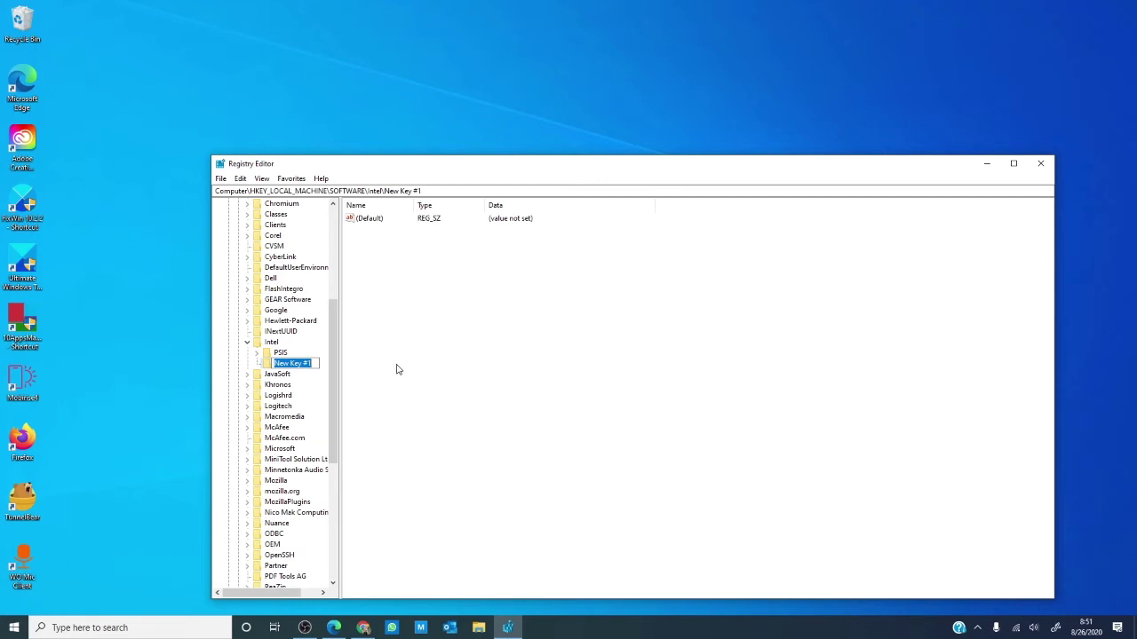
pyautogui.write('GM')
pyautogui.write('M')
pyautogui.press('Return')
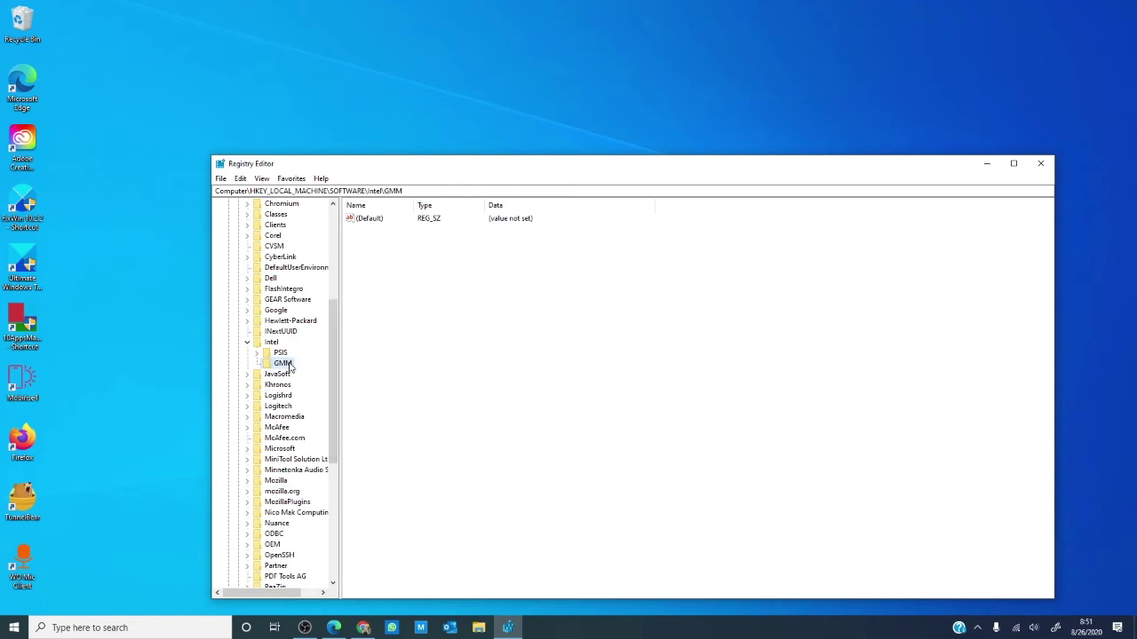
# Add a DWORD (32-bit) value named dedicatedsegmentsize inside the GMM key
pyautogui.rightClick(442, 336)
pyautogui.moveTo(468, 339)
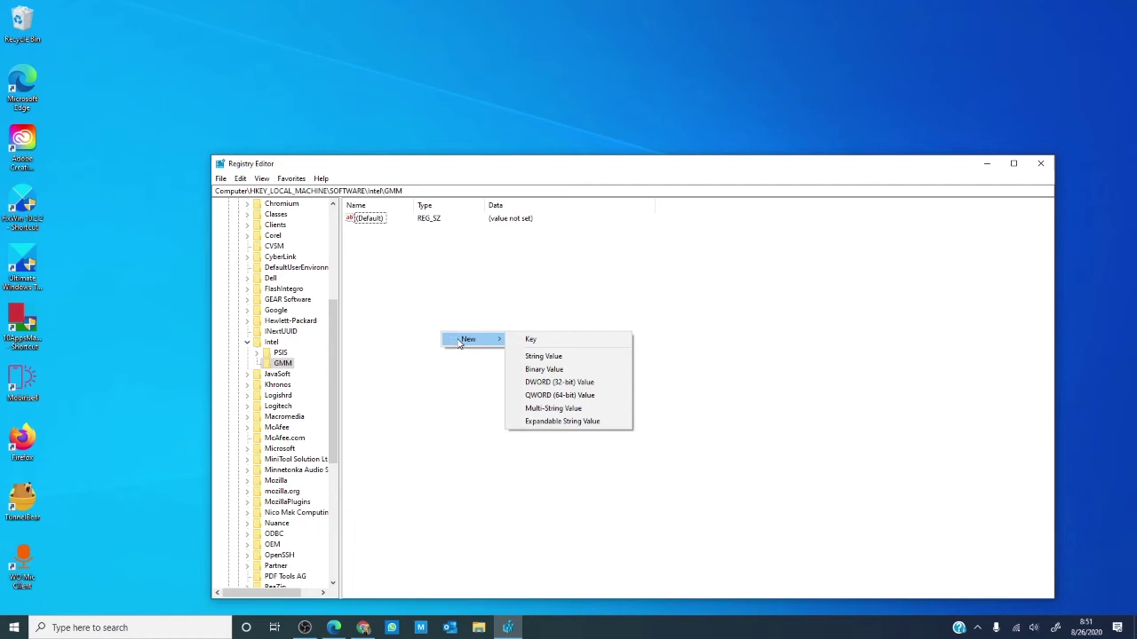
pyautogui.click(545, 384)
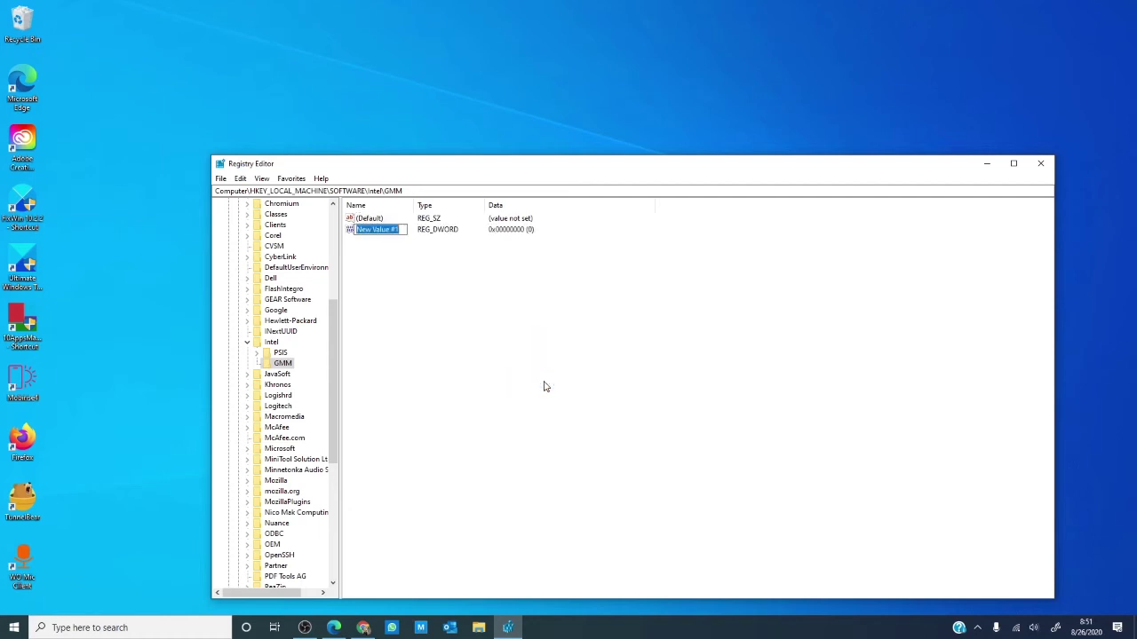
pyautogui.write('dedicated')
pyautogui.write('segments')
pyautogui.write('ize')
pyautogui.press('Return')
# Set dedicatedsegmentsize's data to 512 in decimal and save it
pyautogui.doubleClick(382, 230)
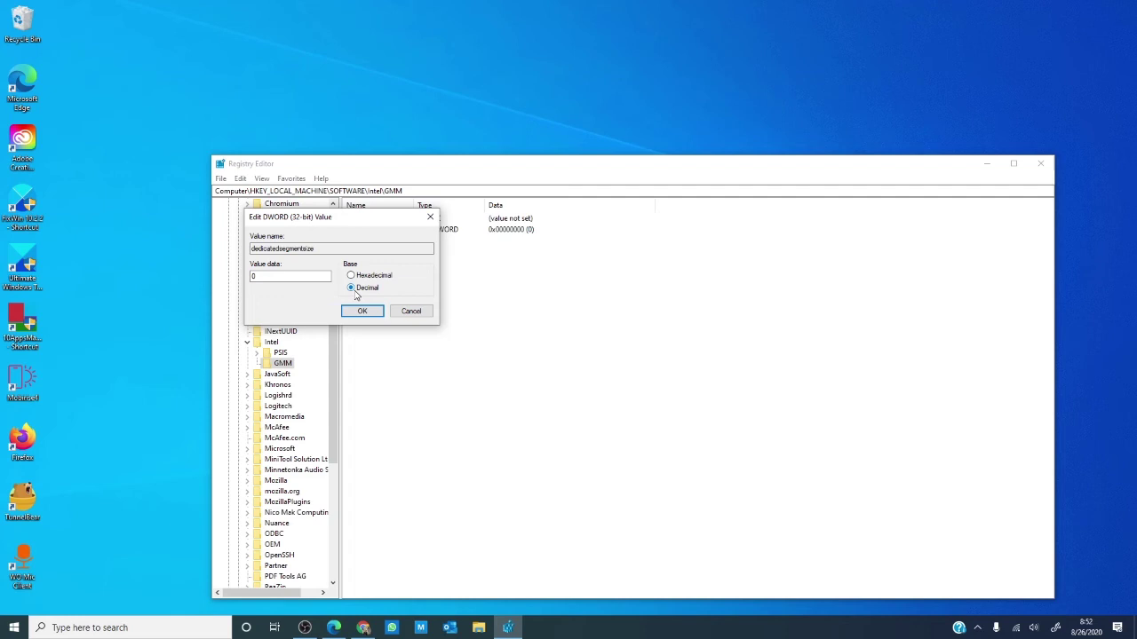
pyautogui.write('512')
pyautogui.click(362, 311)
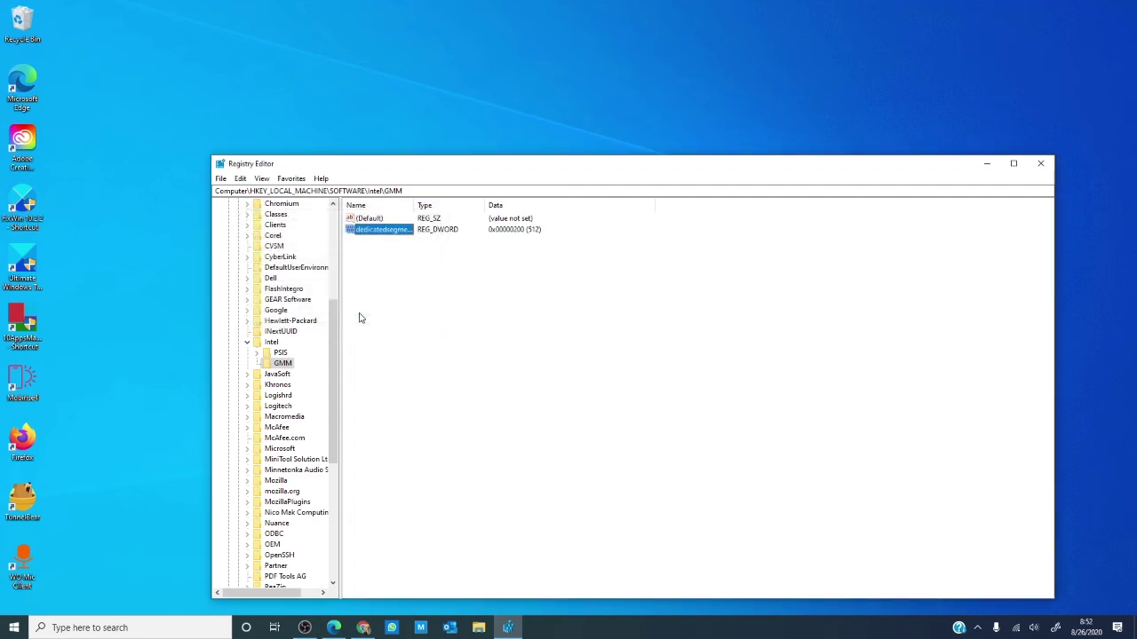